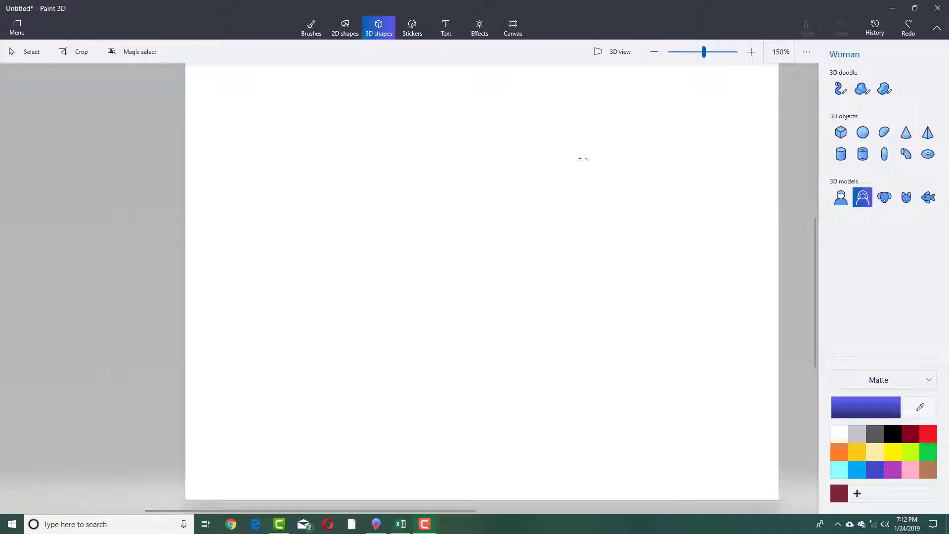
Add a 3D man model to the canvas, spanning most of its height, and move it toward the middle.
left_click(841, 197)
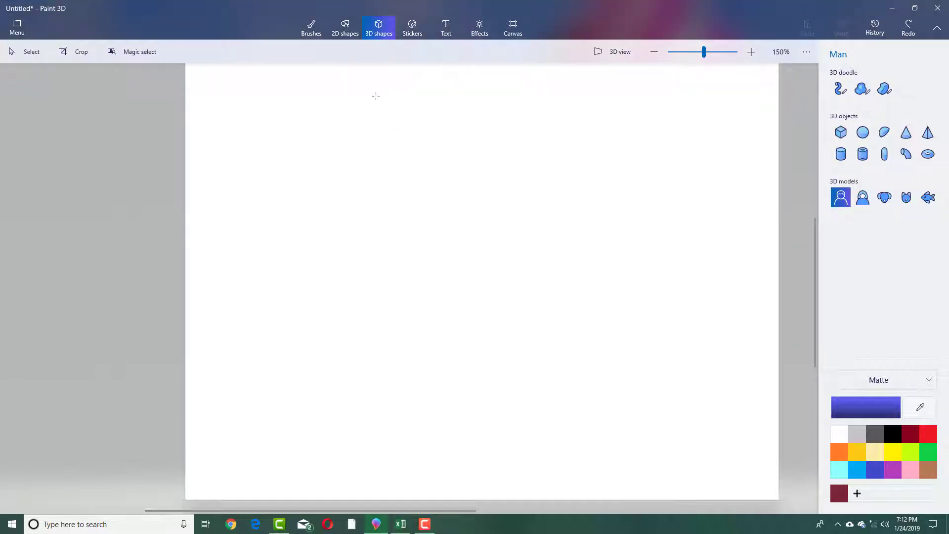
left_click_drag(375, 96, 554, 470)
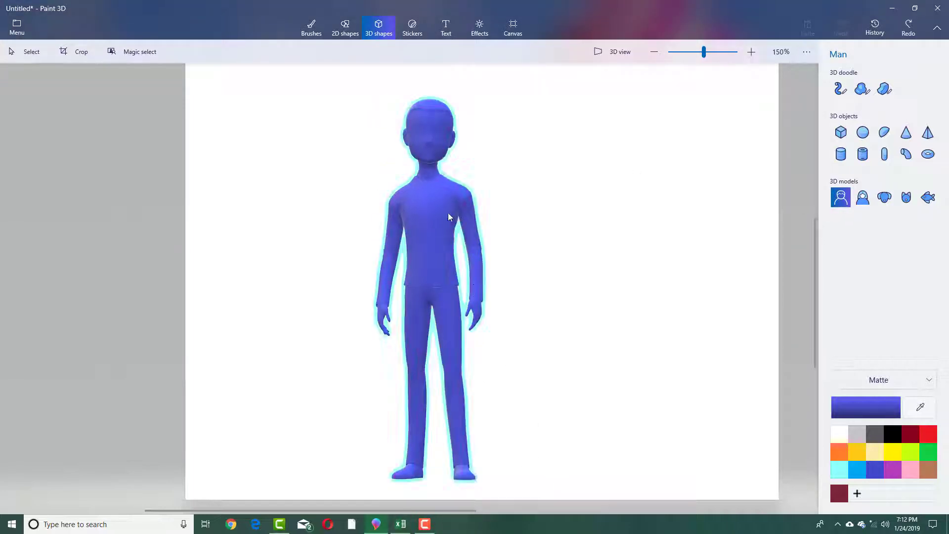
left_click_drag(438, 212, 513, 202)
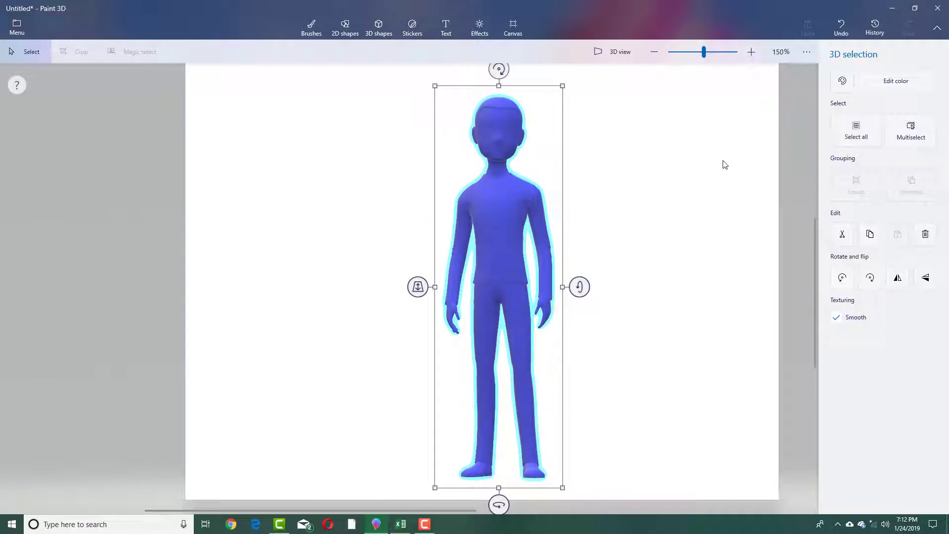
Recolour the man model yellow and nudge it slightly on the canvas.
left_click(845, 82)
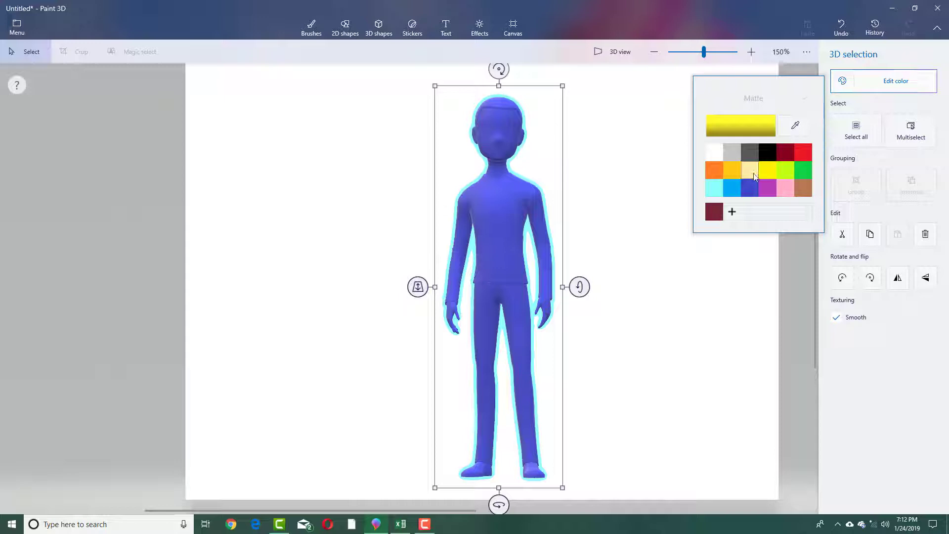
left_click(772, 172)
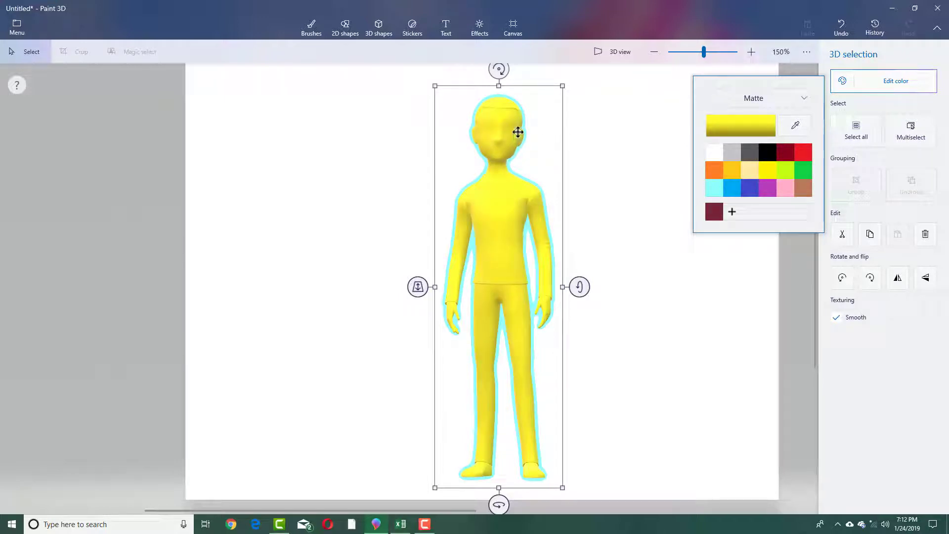
left_click(504, 138)
left_click_drag(503, 138, 498, 138)
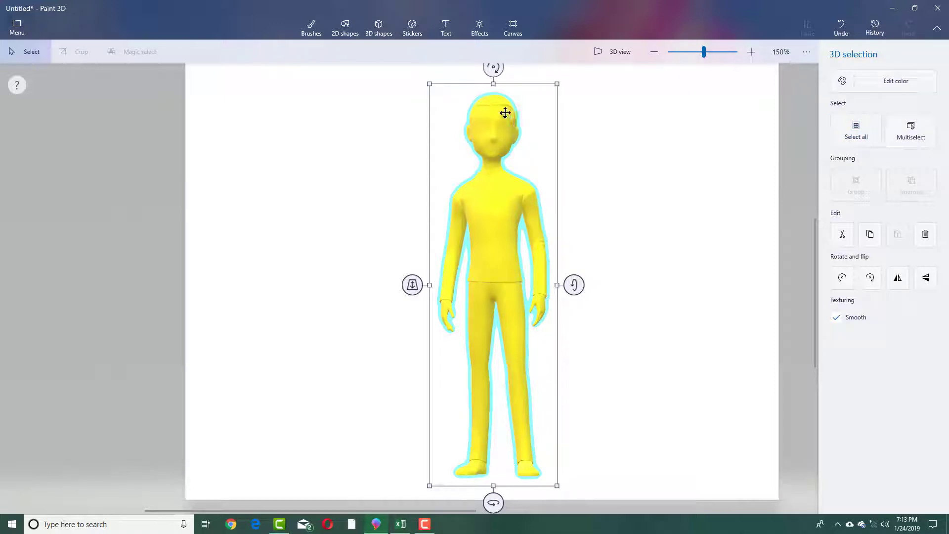
Apply the Glasses sticker over the man's eyes, centred above the nose.
left_click(413, 28)
left_click(843, 198)
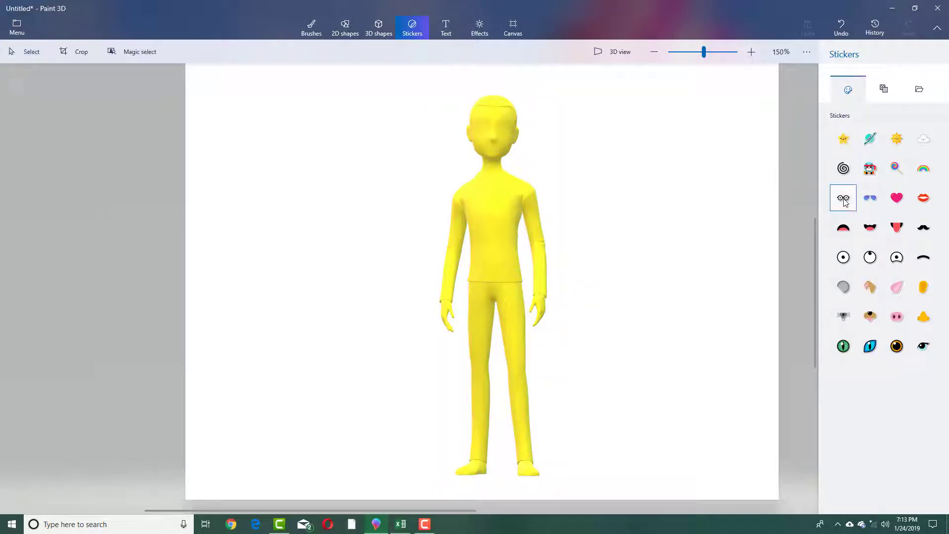
scroll(489, 105, "up", 5)
scroll(489, 106, "up", 5)
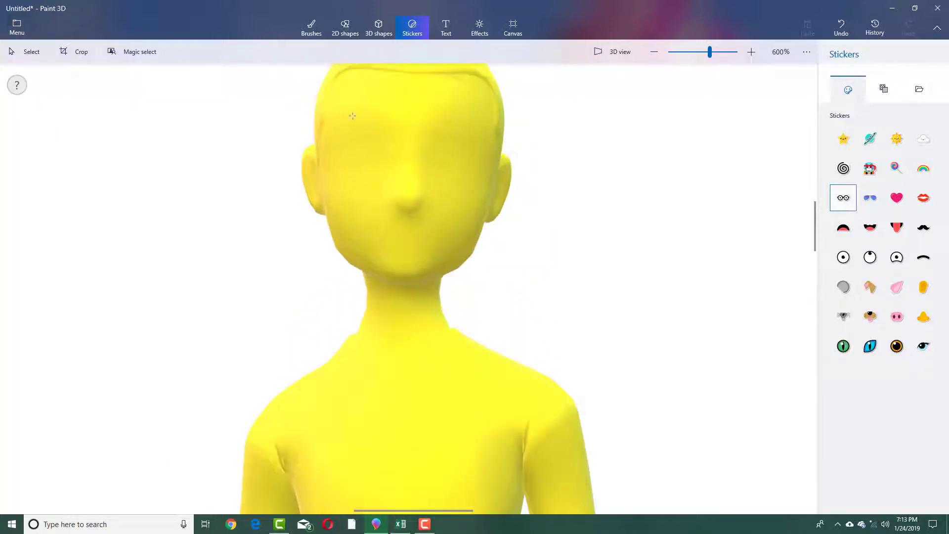
left_click_drag(342, 119, 510, 287)
left_click_drag(468, 200, 450, 148)
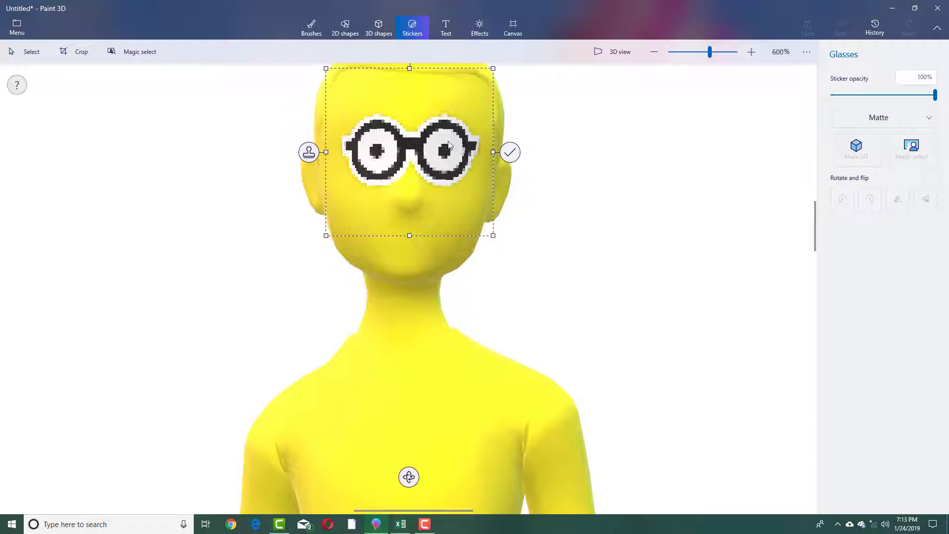
left_click(511, 153)
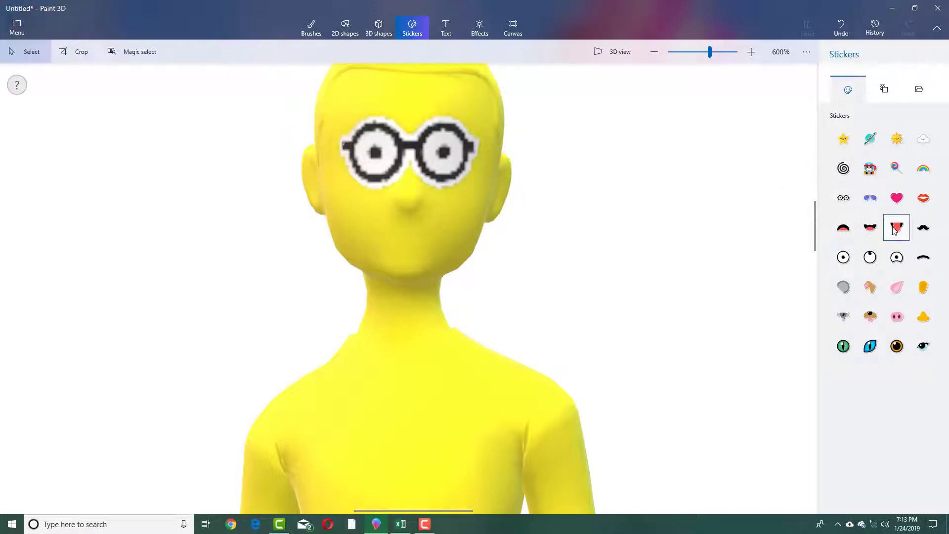
Apply the Happy mouth sticker to the man's face below the nose.
left_click(874, 229)
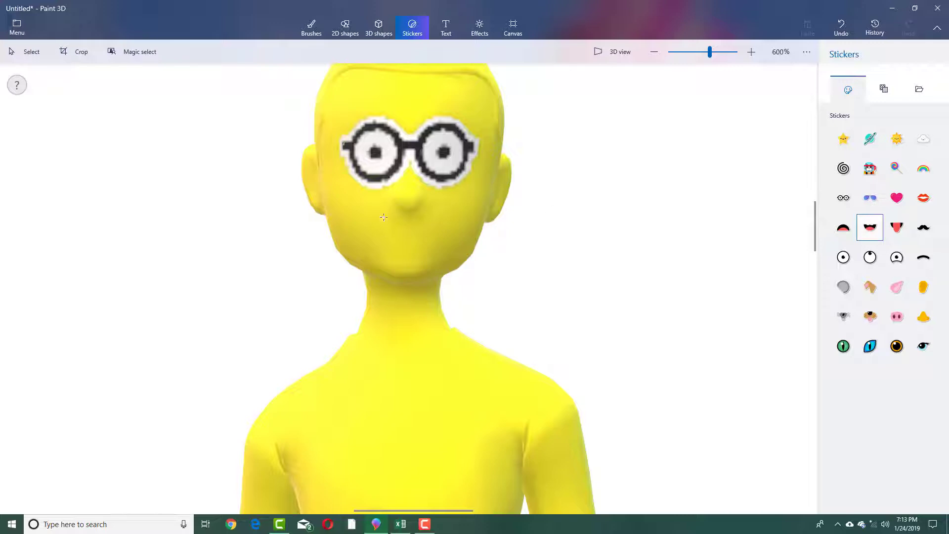
left_click_drag(376, 223, 439, 277)
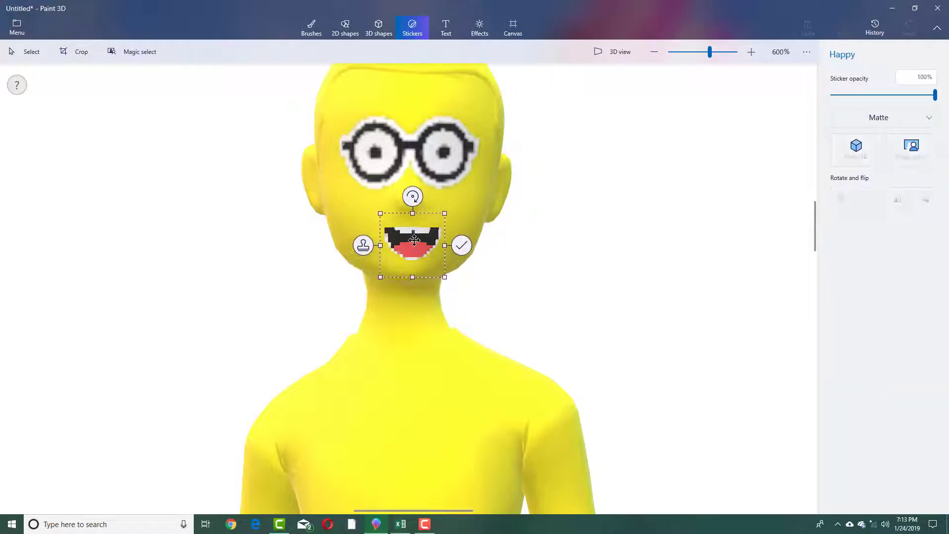
left_click(456, 245)
scroll(457, 244, "down", 4, "ctrl")
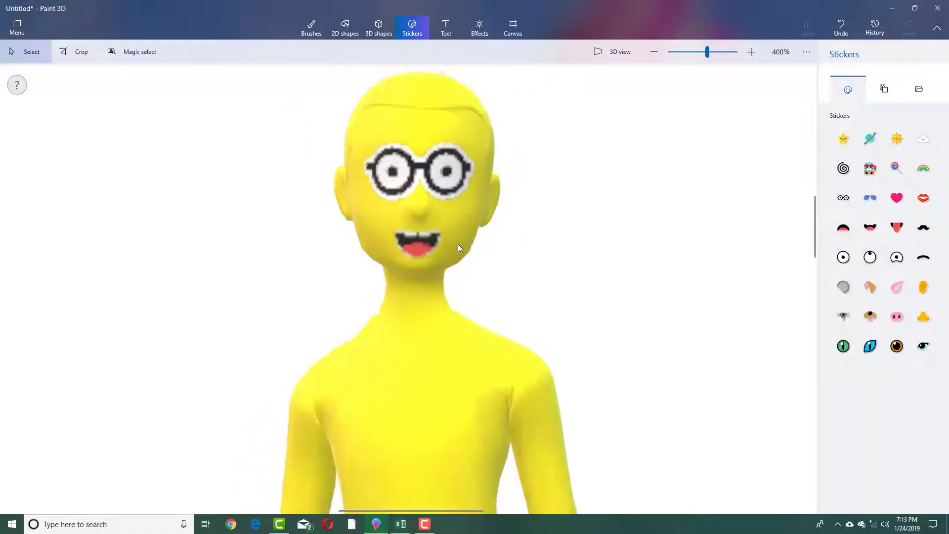
scroll(457, 245, "up", 3, "ctrl")
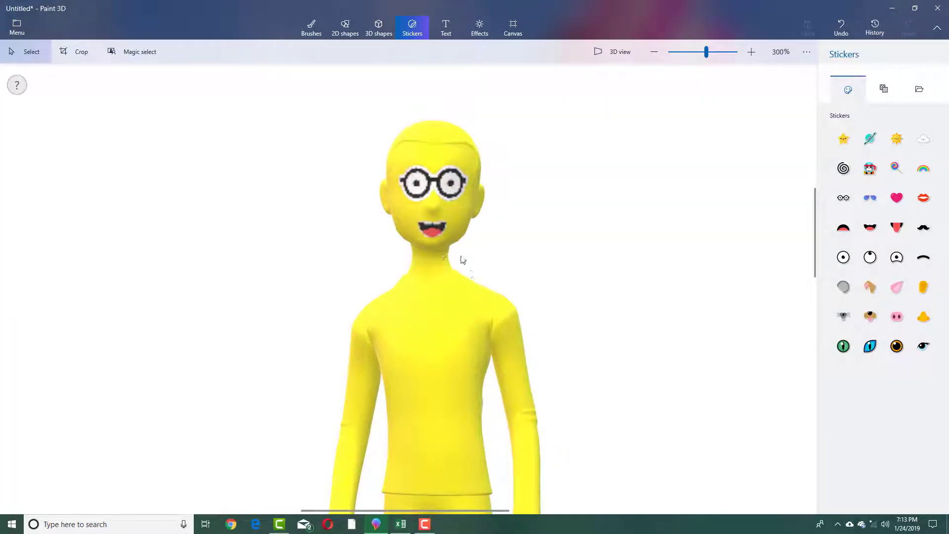
scroll(439, 245, "down", 3, "ctrl")
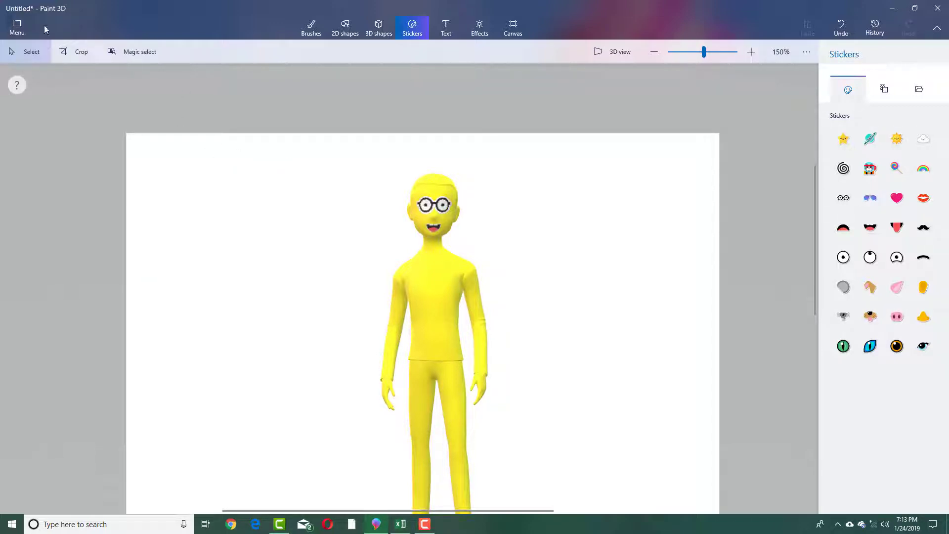
Start saving a copy of the drawing as an image and choose JPEG as the file type.
left_click(18, 27)
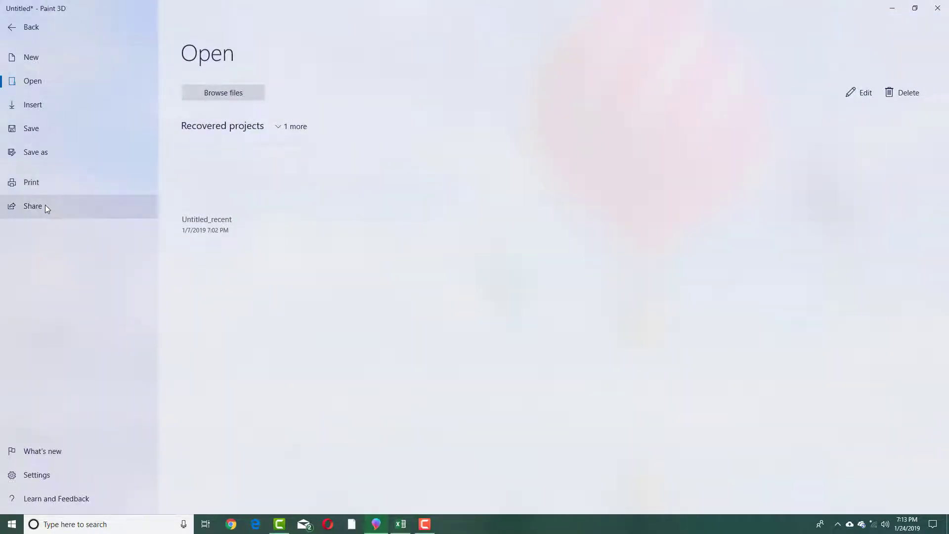
left_click(58, 154)
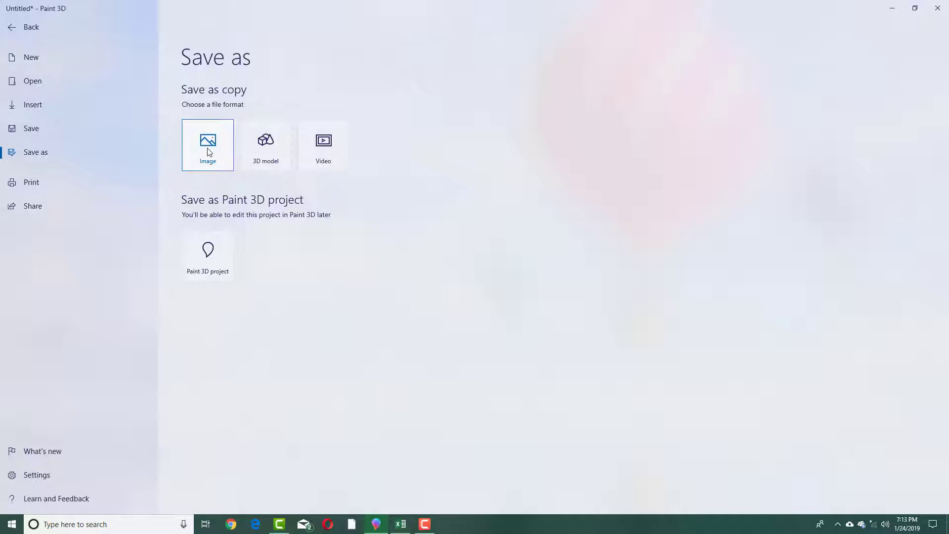
left_click(209, 146)
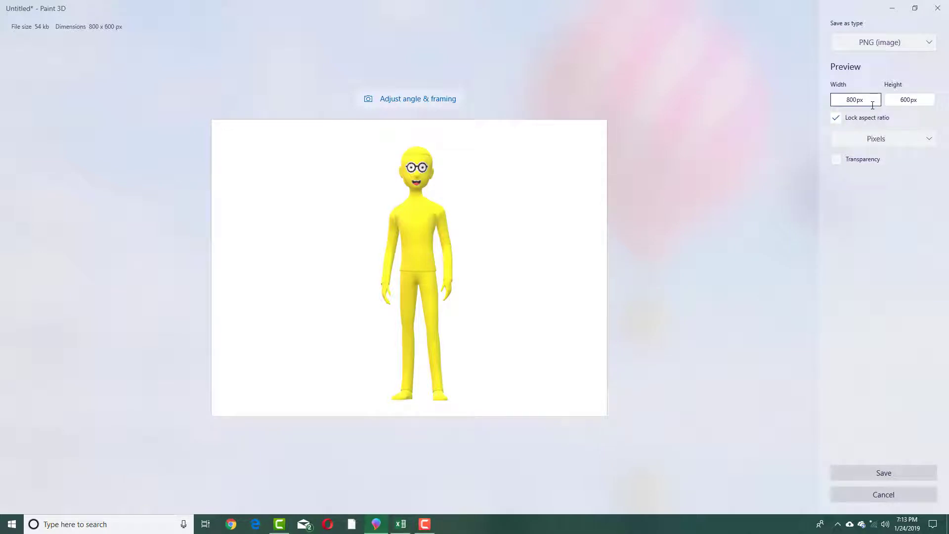
left_click(906, 45)
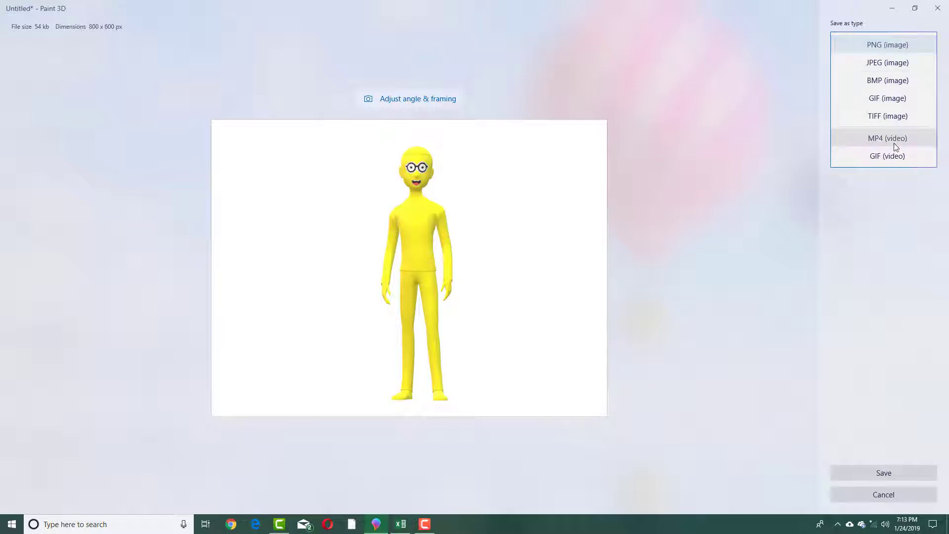
left_click(891, 62)
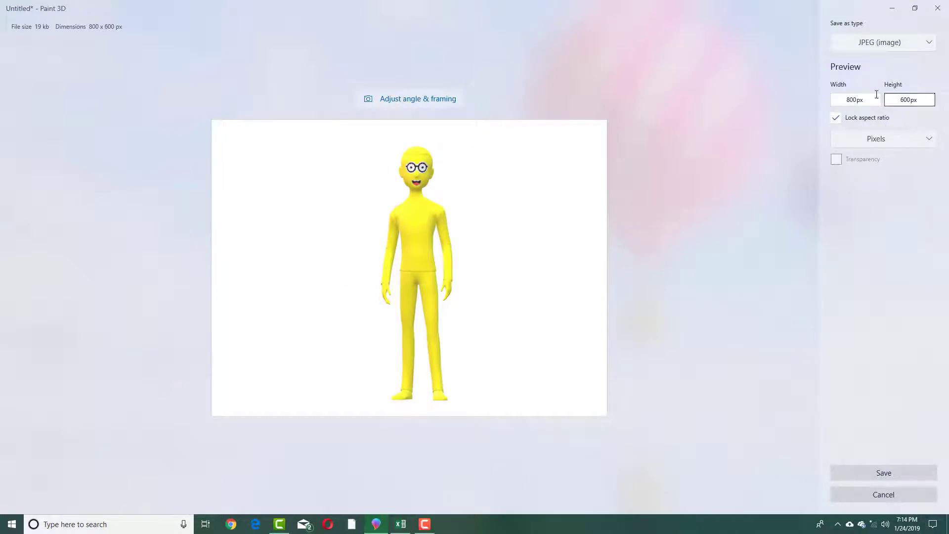
Set the exported image's width to 1000 px, followed by its height to 1000 px, keeping the units in pixels.
left_click(893, 140)
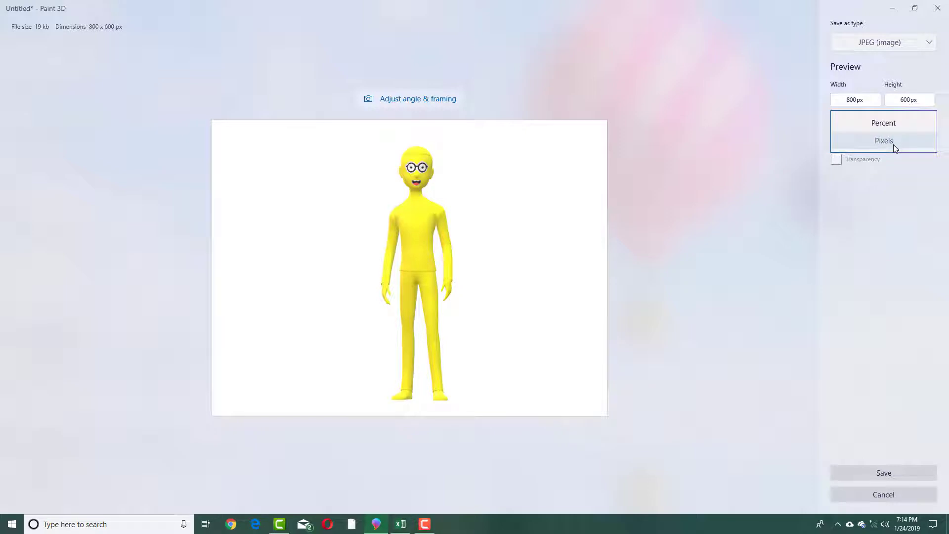
left_click(886, 206)
left_click(867, 99)
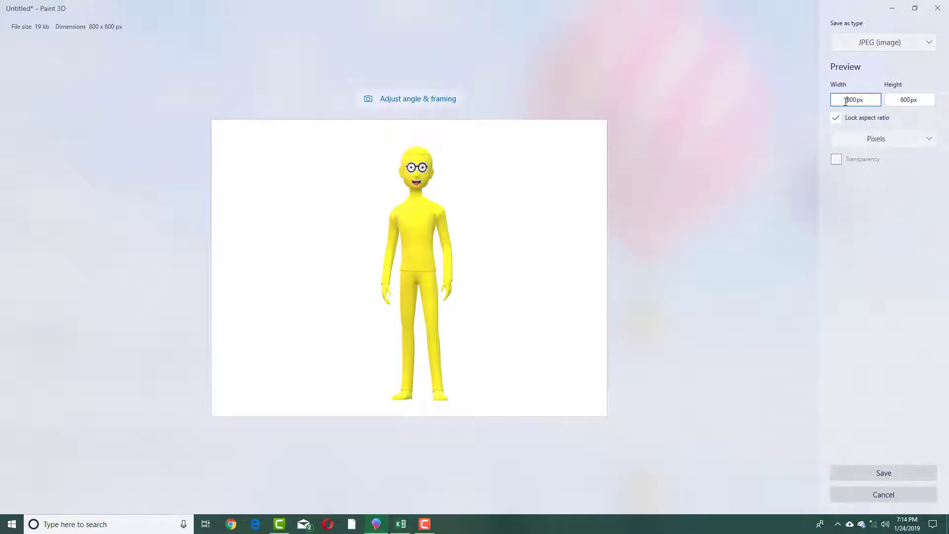
type("1000")
left_click(901, 100)
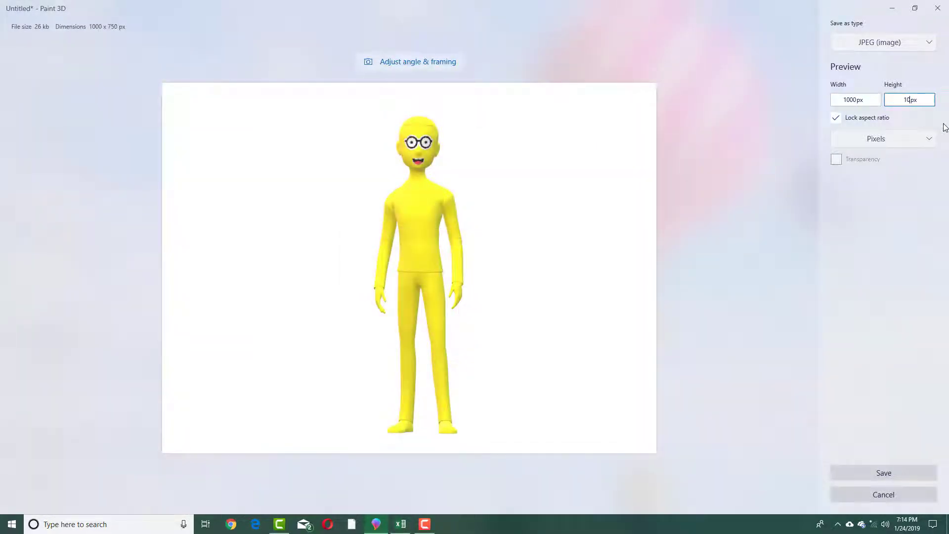
type("1000")
Set the exported image's width back to 1000 px with the aspect ratio locked.
left_click(865, 99)
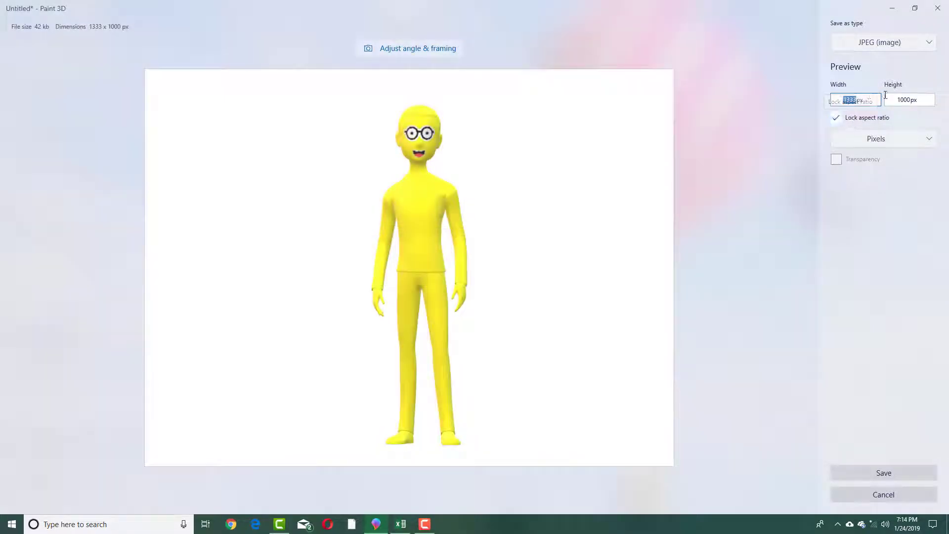
left_click(844, 100)
double_click(850, 100)
type("1000")
key("Return")
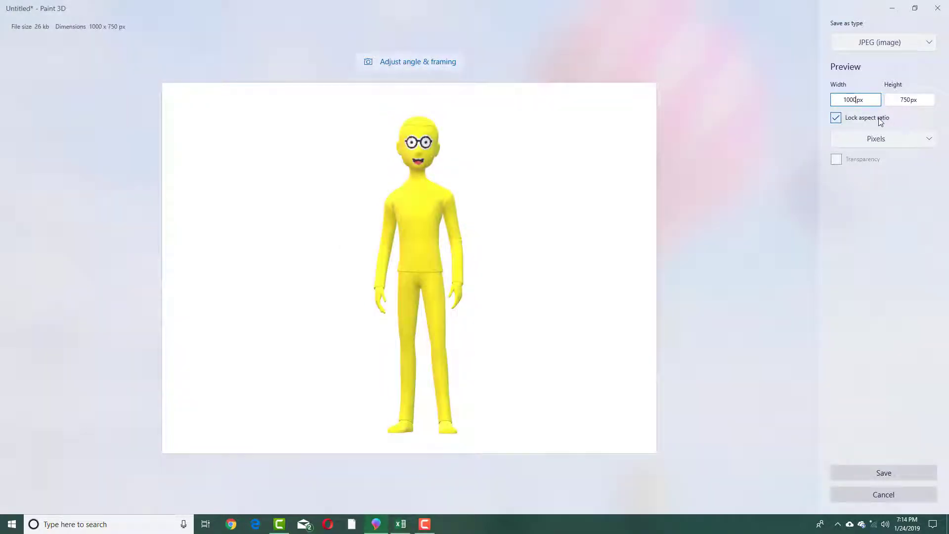
Proceed with saving, create a folder with the default name on the Desktop, and open it as the save location.
left_click(901, 471)
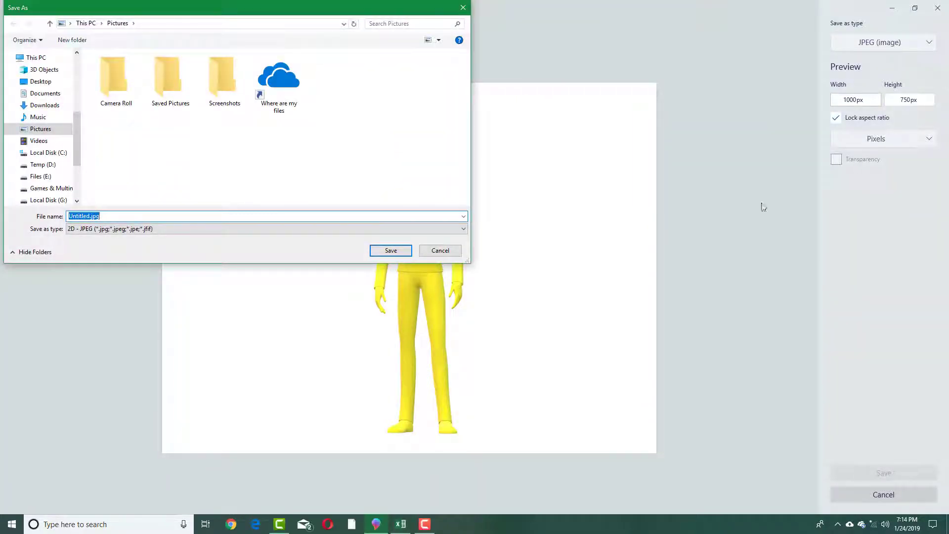
left_click(51, 83)
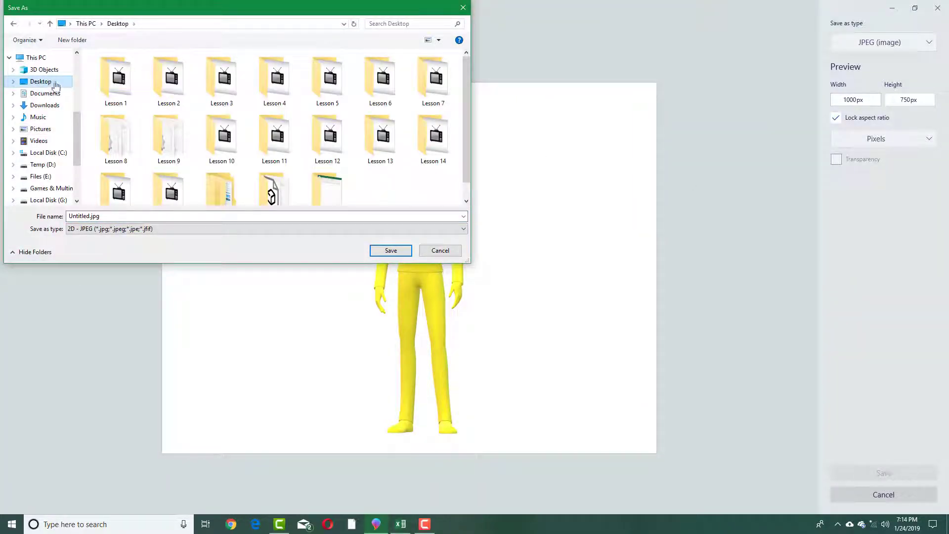
scroll(359, 167, "down", 1)
right_click(389, 173)
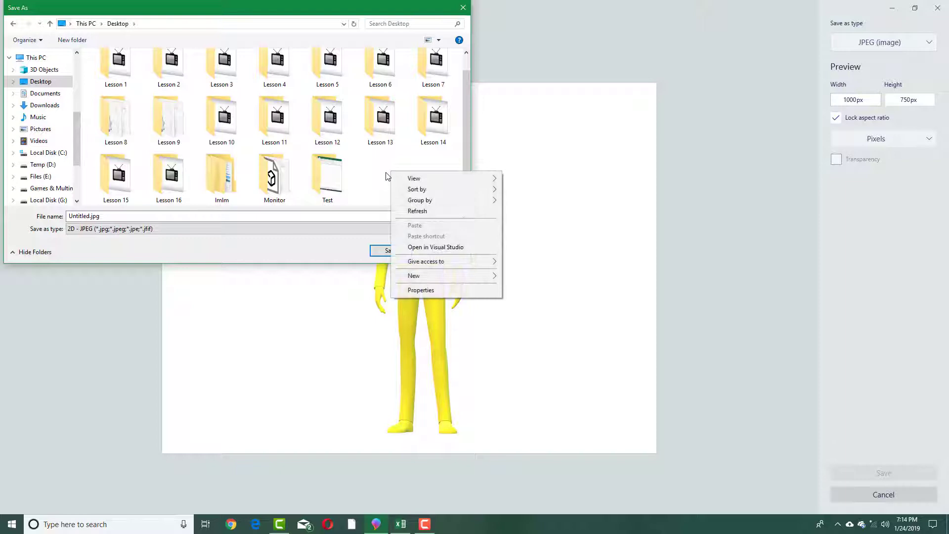
mouse_move(425, 275)
left_click(524, 274)
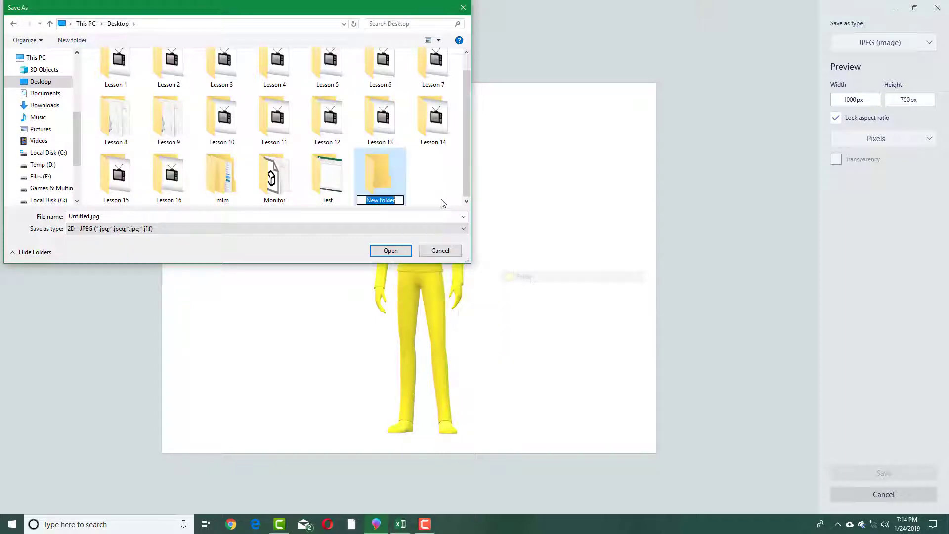
key("Return")
double_click(381, 176)
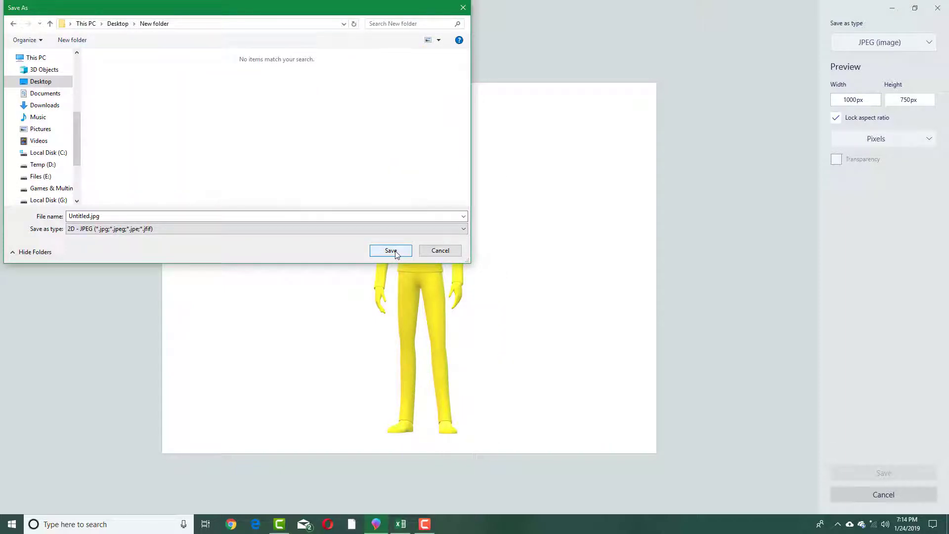
Name the file "jpeg test.jpg" and save it in the new folder.
left_click(97, 216)
left_click_drag(91, 216, 54, 213)
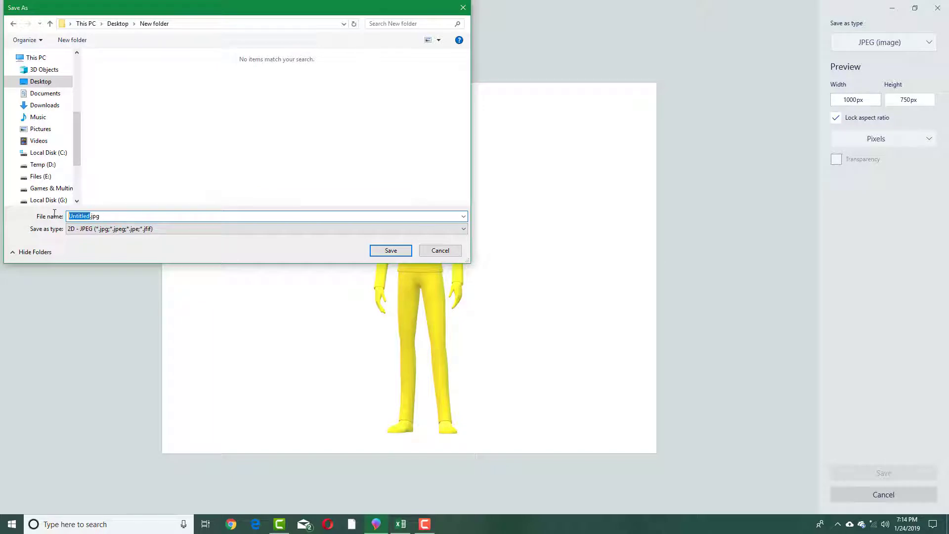
key("BackSpace")
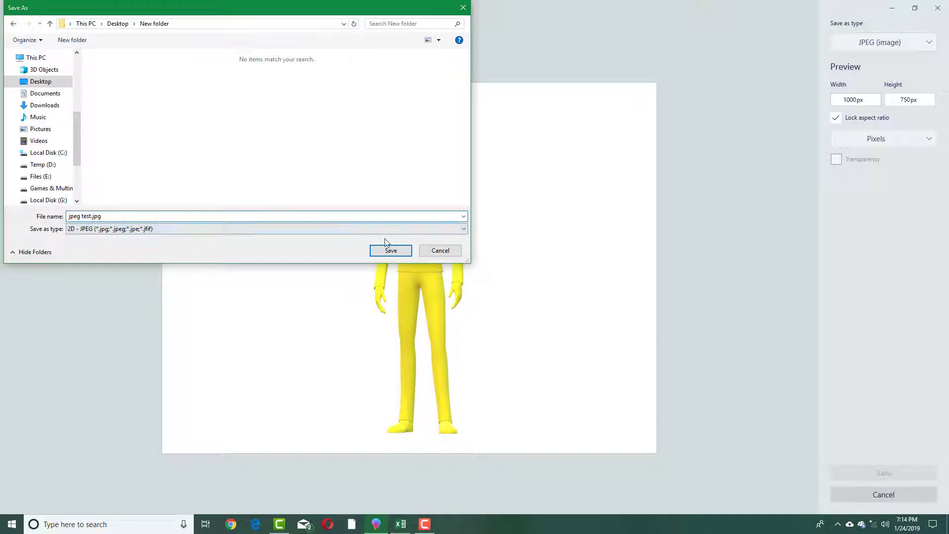
left_click(391, 251)
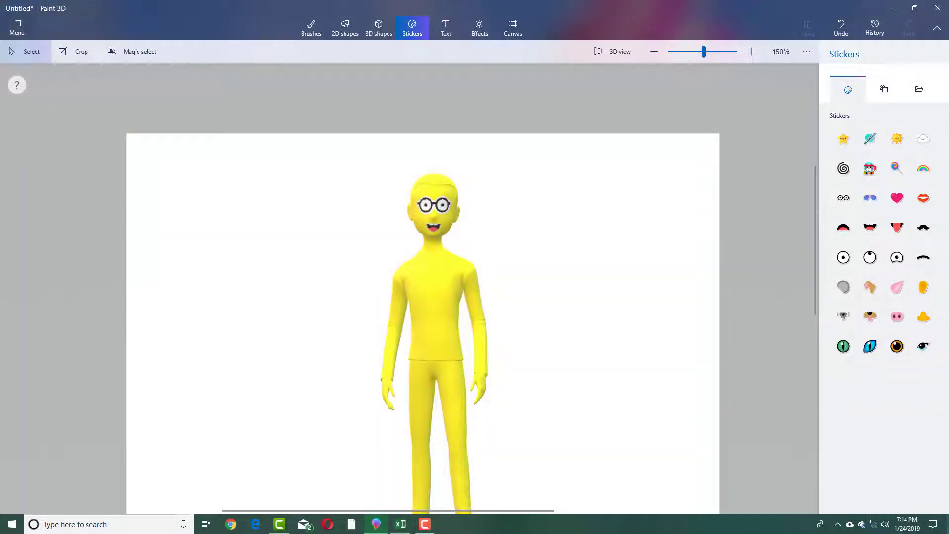
Show the Windows desktop and open "New folder" to check the exported image.
key("super+d")
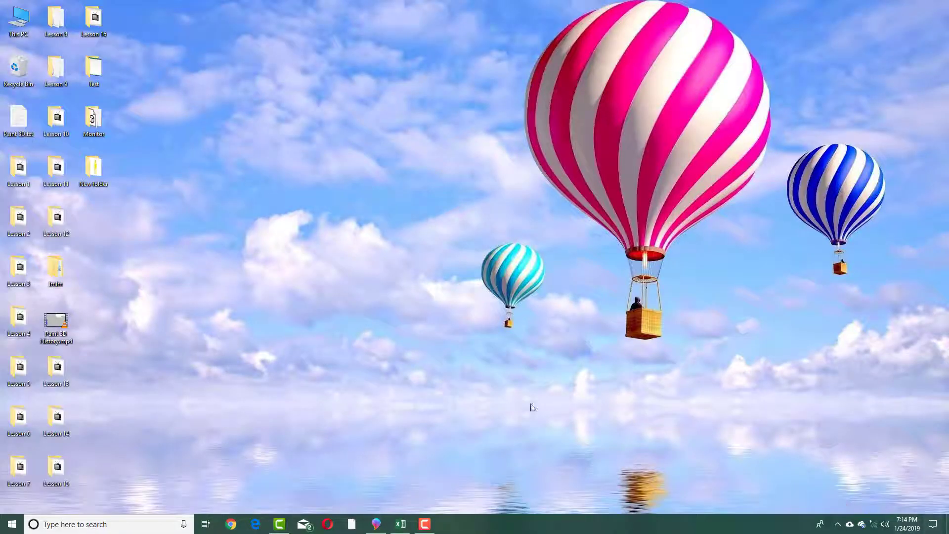
double_click(93, 169)
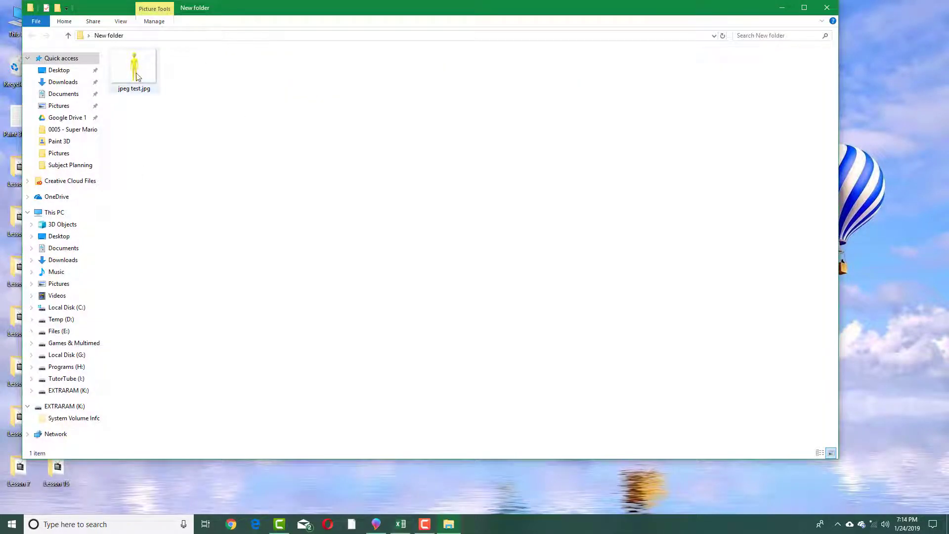
Open "jpeg test.jpg" full screen, zoom in on the figure to inspect its face and upper body, and close the viewer.
double_click(133, 70)
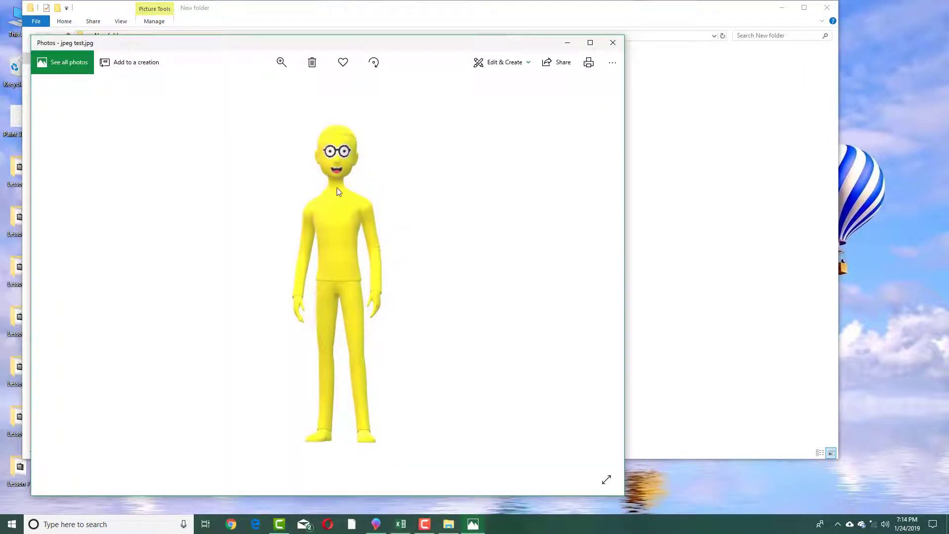
left_click(590, 43)
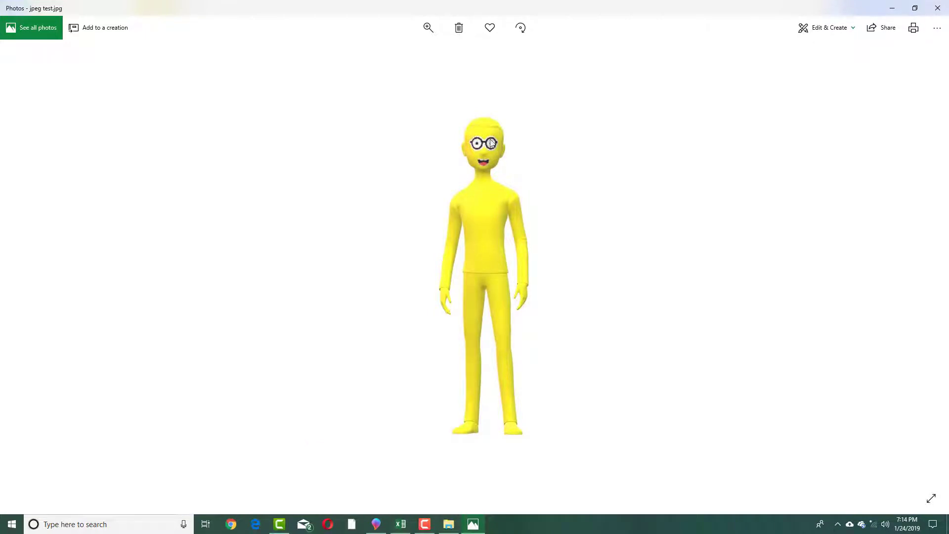
left_click(429, 28)
left_click_drag(407, 56, 449, 52)
scroll(544, 190, "up", 3)
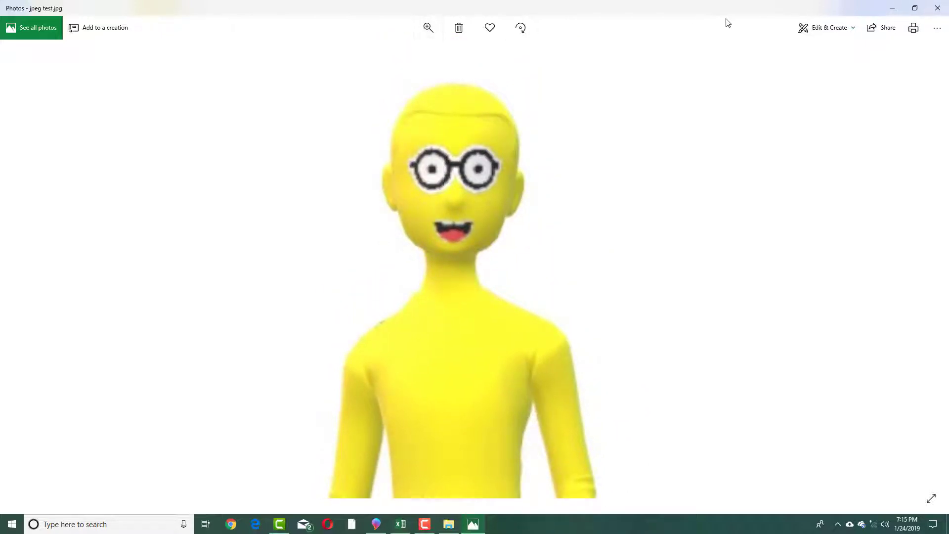
left_click(945, 8)
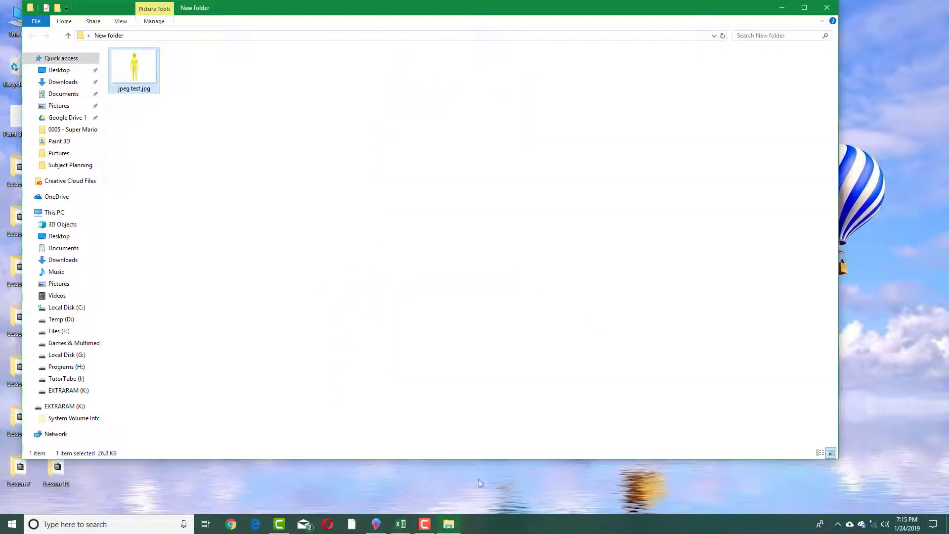
Switch back to Paint 3D and start saving a copy of the figure as a 3D model.
left_click(376, 524)
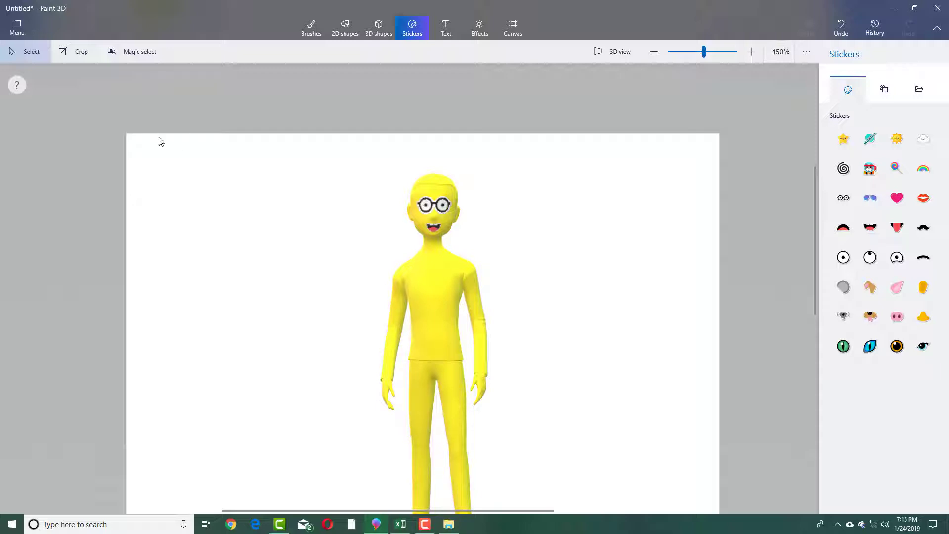
left_click(21, 28)
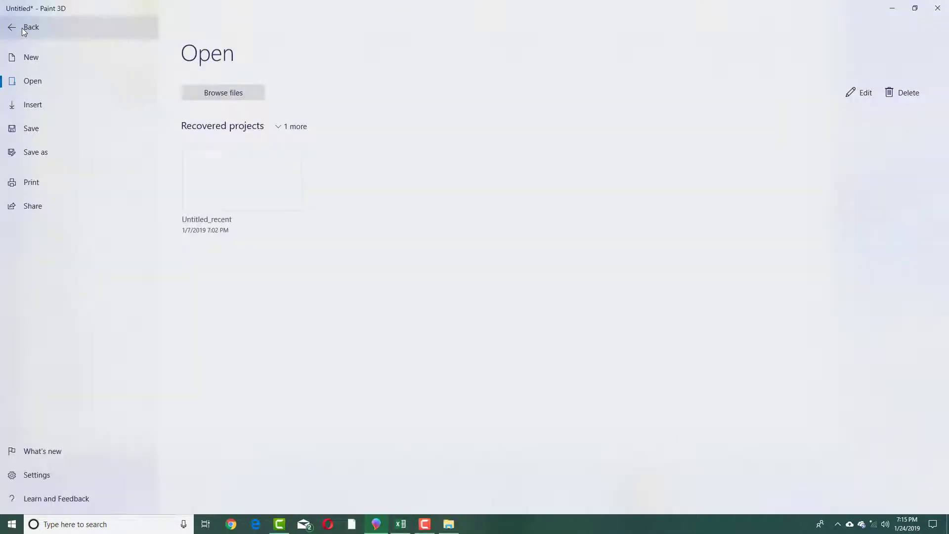
left_click(69, 151)
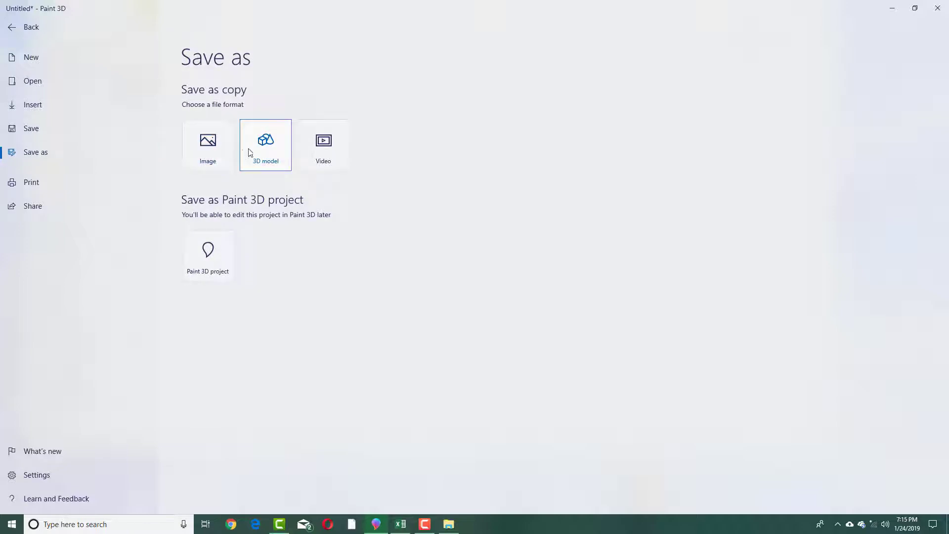
left_click(271, 142)
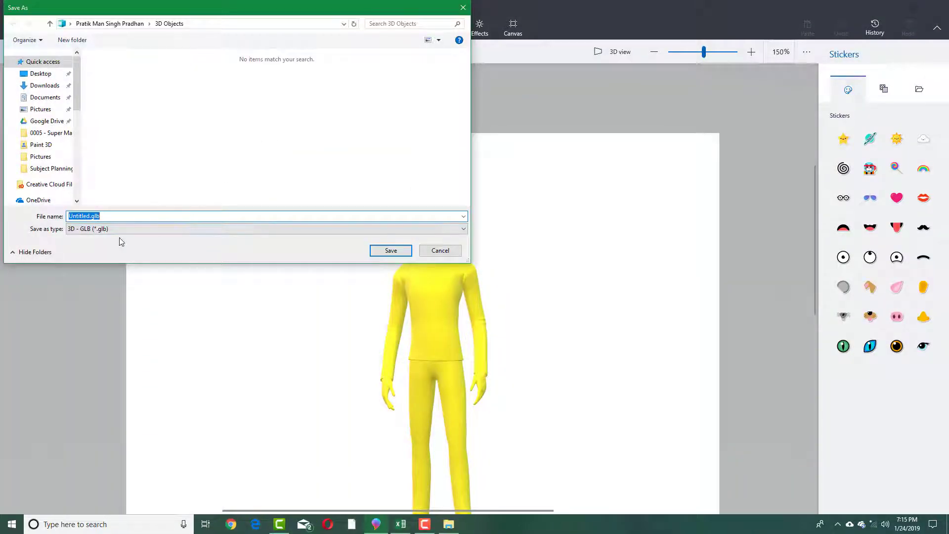
Choose "New folder" on the Desktop as the save location for the 3D model.
scroll(89, 134, "down", 4)
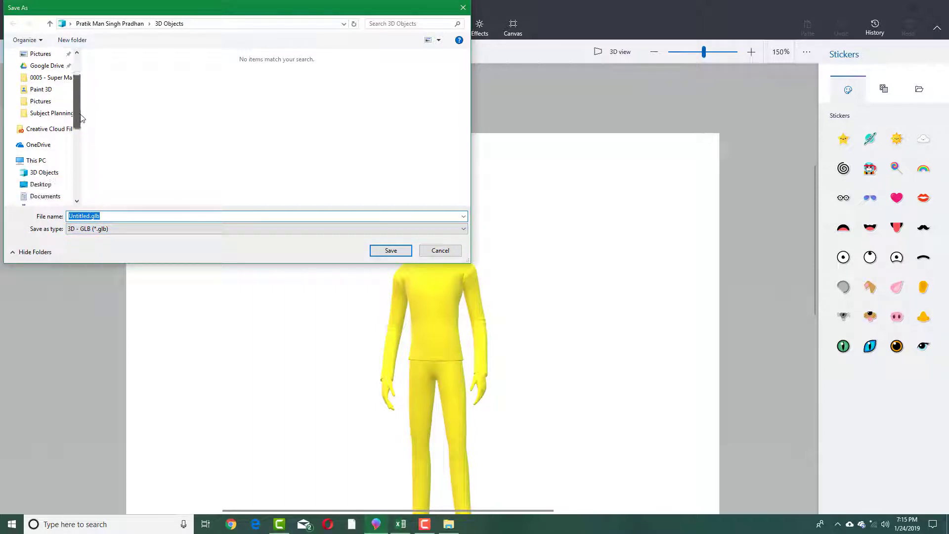
scroll(91, 143, "down", 2)
scroll(92, 143, "up", 3)
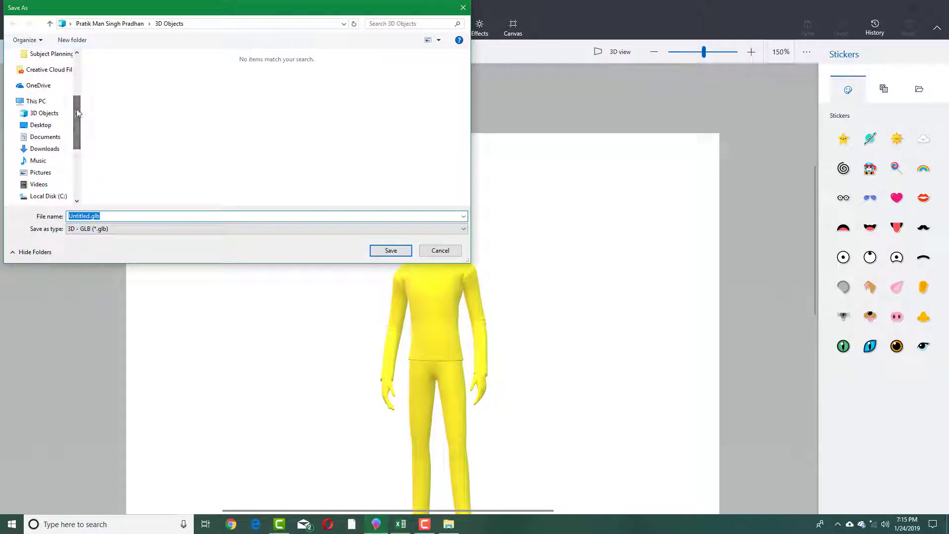
left_click(40, 125)
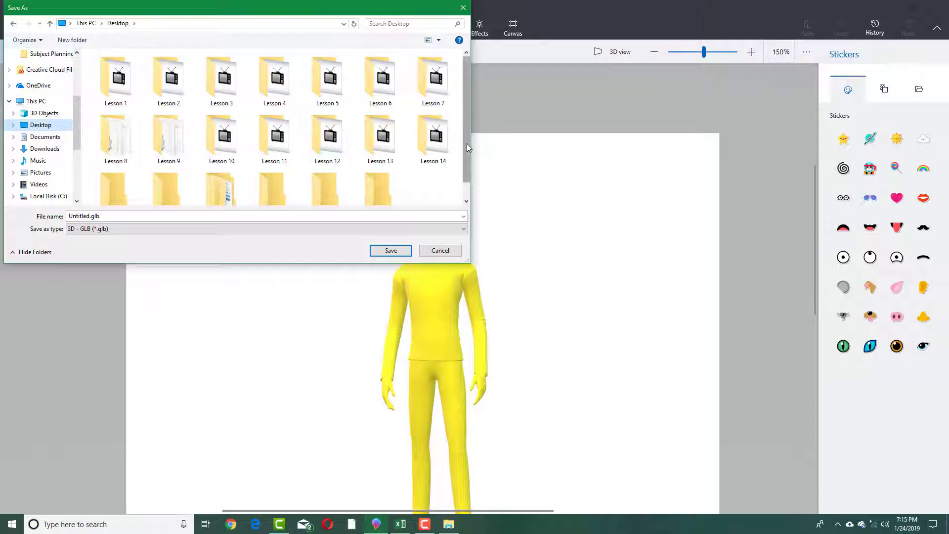
scroll(347, 185, "down", 1)
double_click(327, 178)
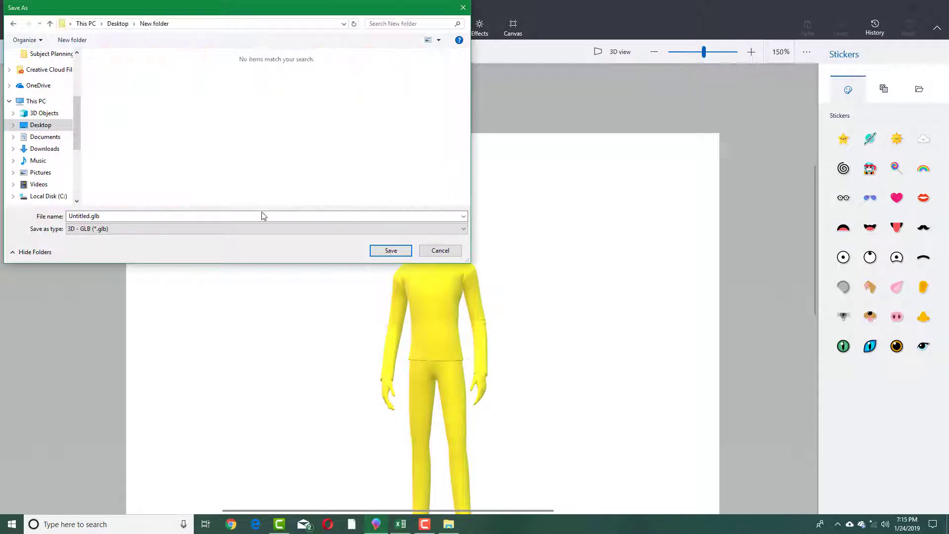
Set the file type to 3D - FBX (*.fbx), name the file "Paint 3D Model", and save it.
left_click(221, 229)
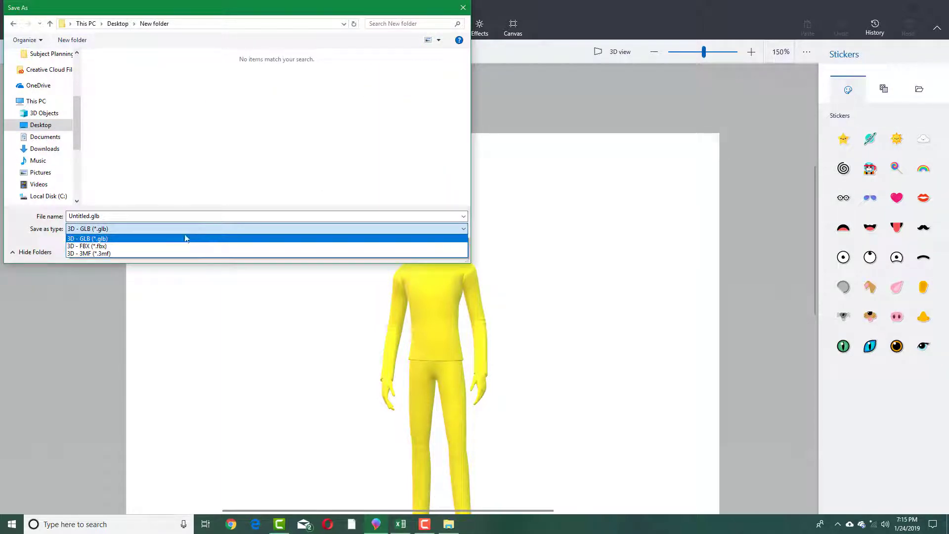
left_click(100, 246)
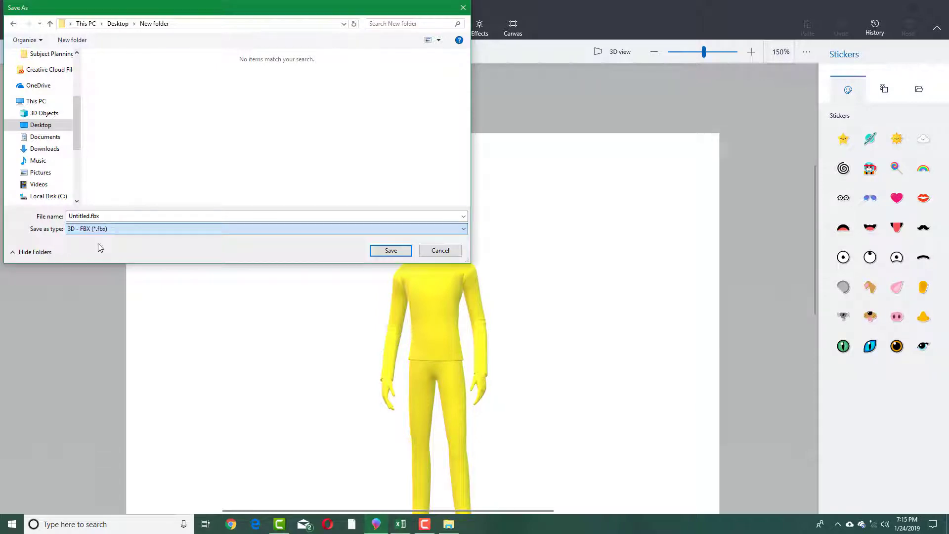
left_click(92, 216)
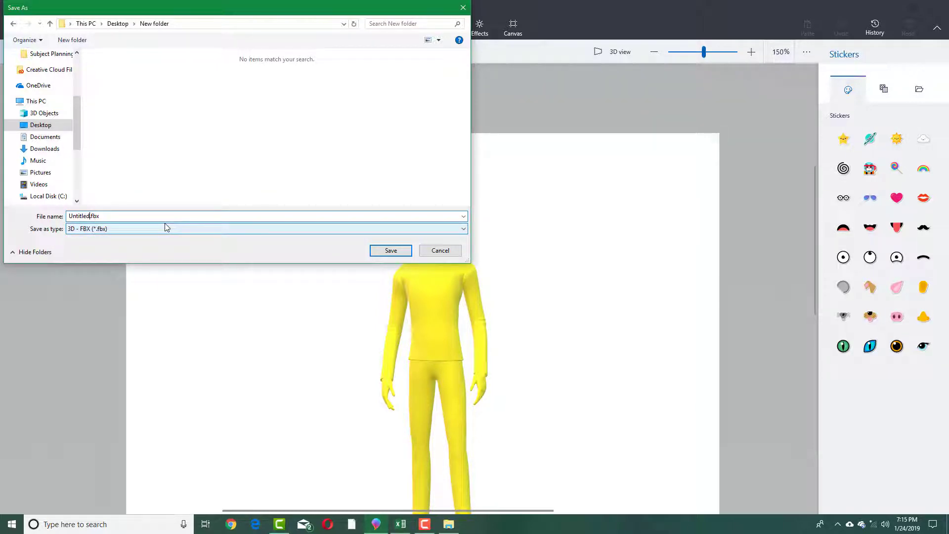
key("BackSpace")
key("BackSpace")
key("BackSpace")
type("Paiaint 3D Model")
left_click(390, 251)
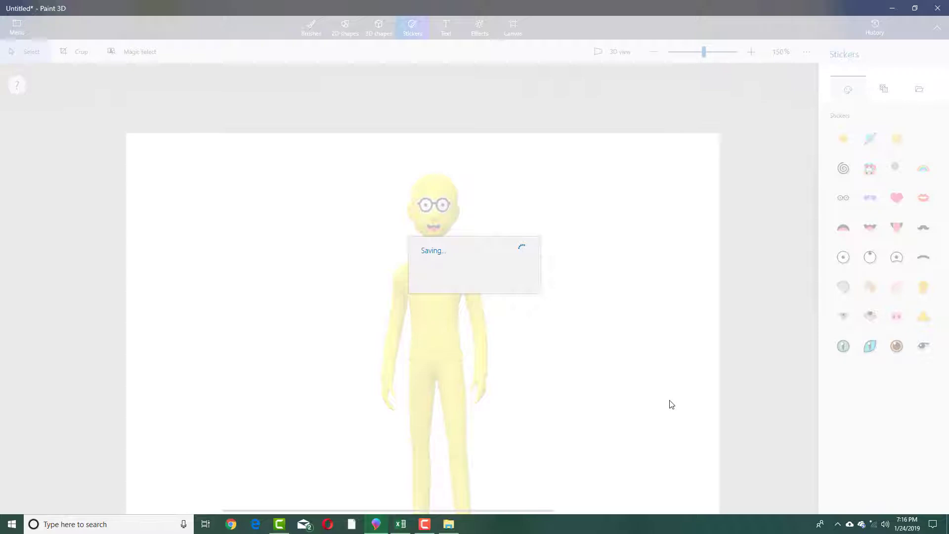
Show the Windows desktop and open "New folder" to check the exported FBX model.
left_click(947, 524)
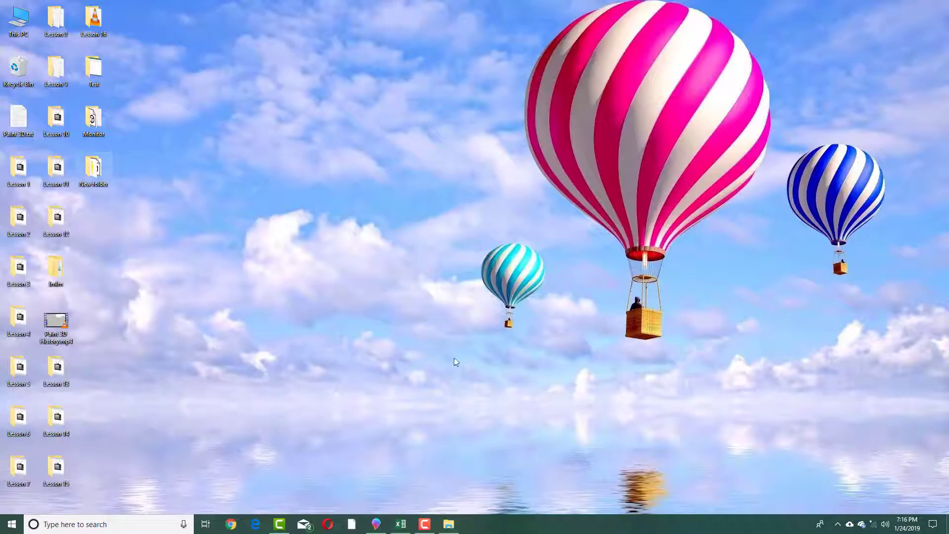
double_click(102, 171)
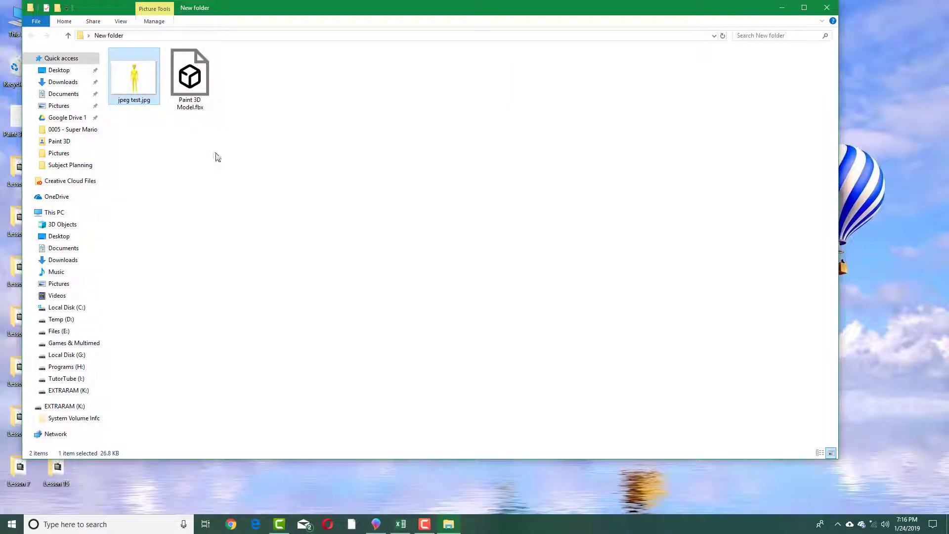
left_click(201, 141)
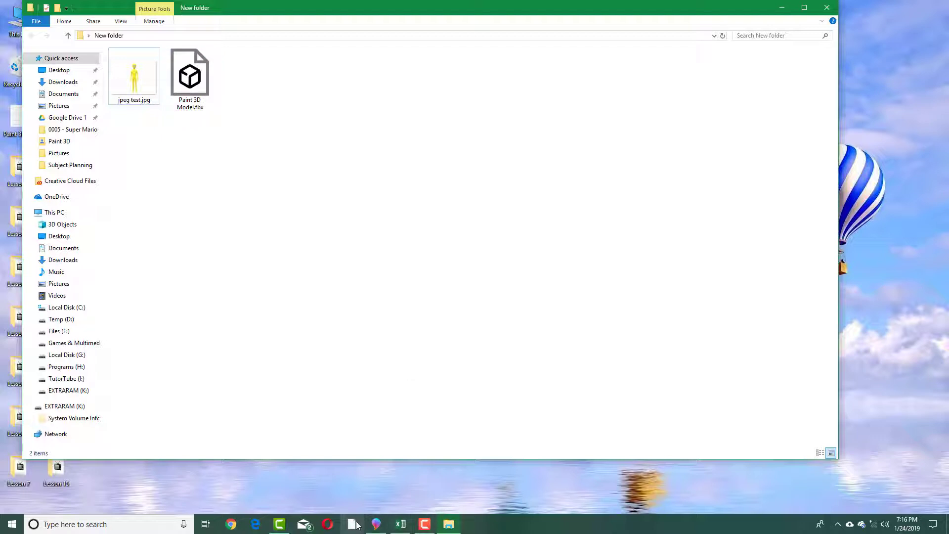
Return to Paint 3D and decline the request to rate the app.
left_click(376, 524)
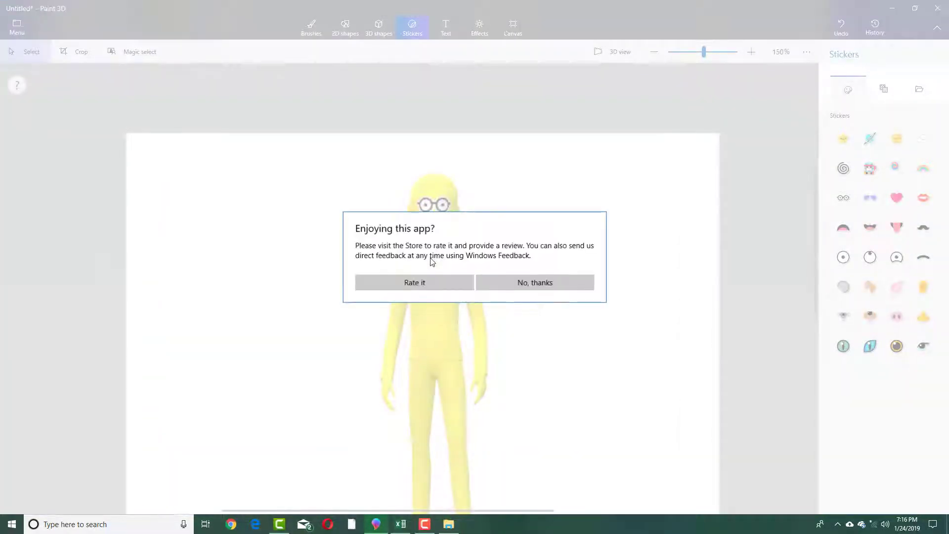
left_click(510, 286)
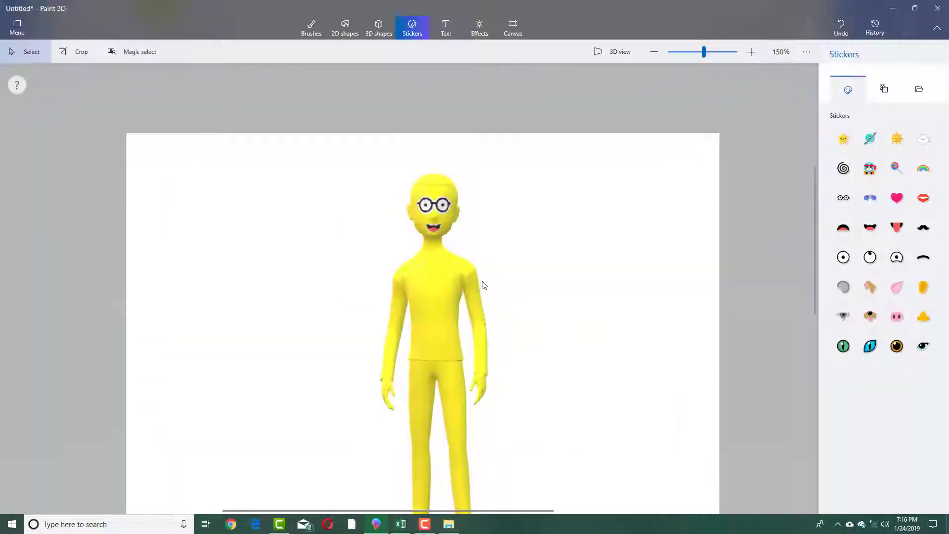
Bring "New folder" back up, select "Paint 3D Model.fbx" to examine it, and close the folder window.
left_click(454, 528)
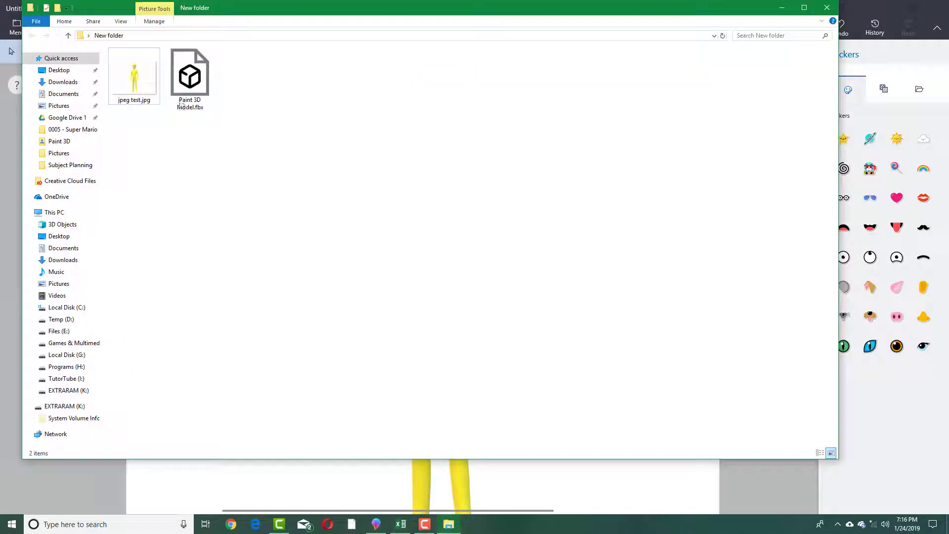
left_click(191, 79)
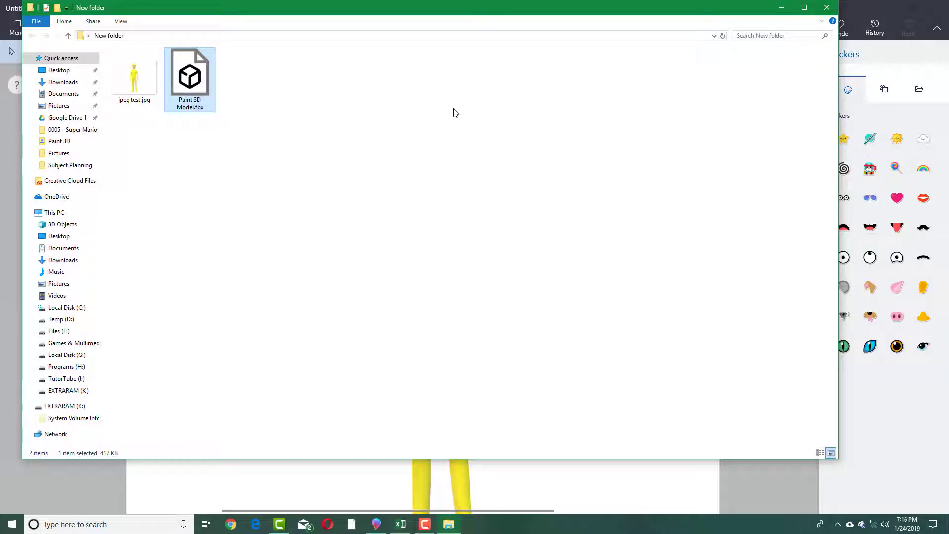
left_click(827, 8)
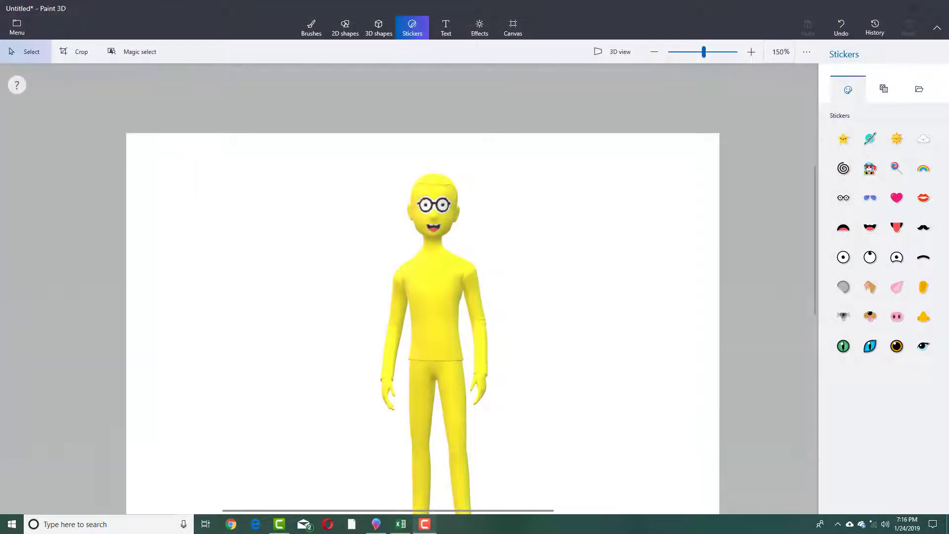